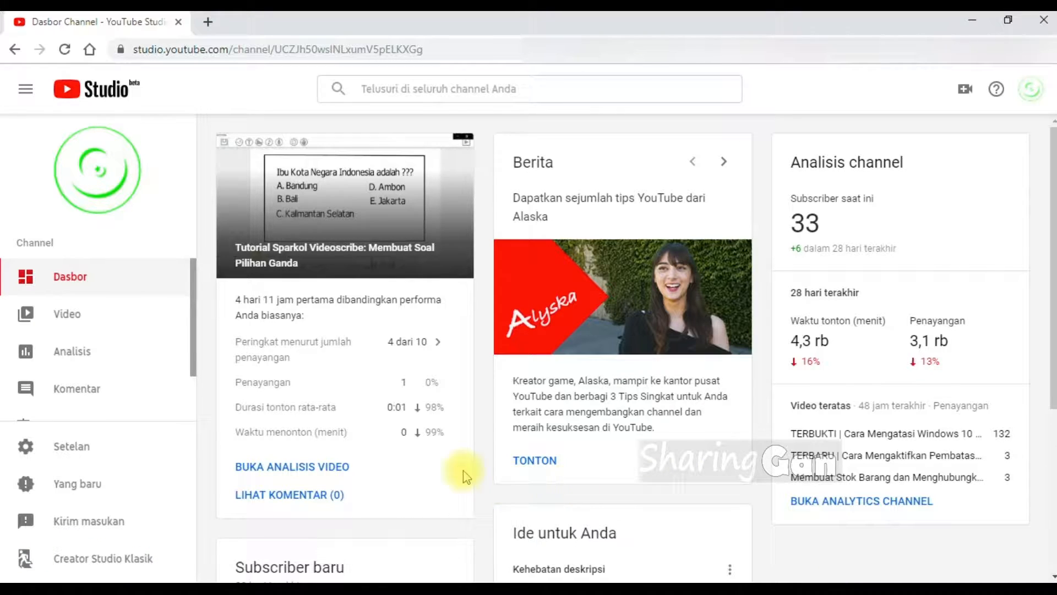
# Switch to Creator Studio Classic, skipping the feedback survey, and open the enhancements (Penyempurnaan) of the video "Install Langsung Main | Cara Cepat Bermain PS1 di Komputer".
pyautogui.click(137, 559)
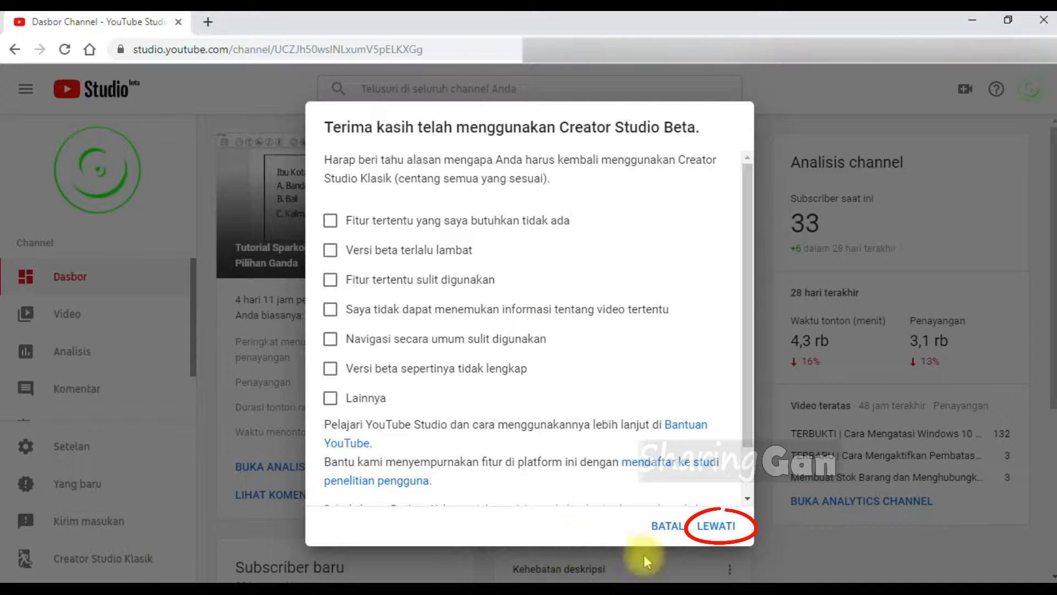
pyautogui.click(719, 526)
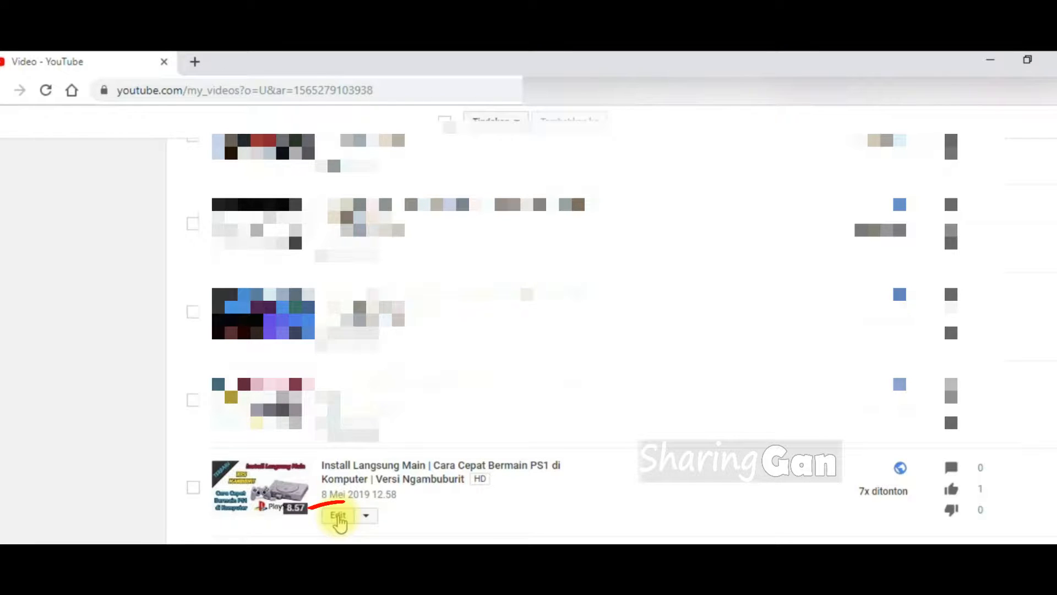
pyautogui.click(339, 515)
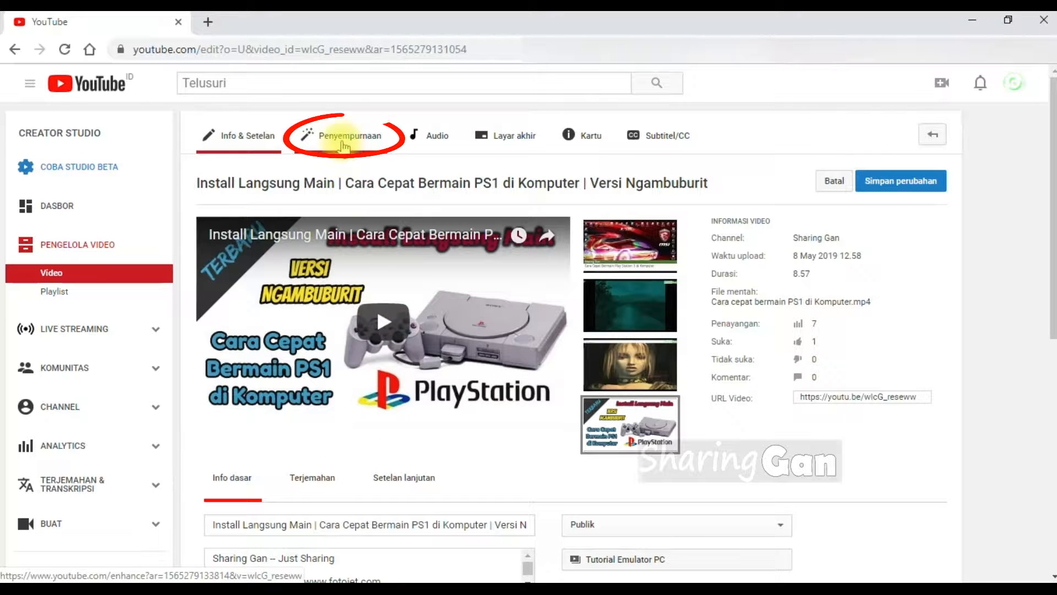
pyautogui.click(345, 144)
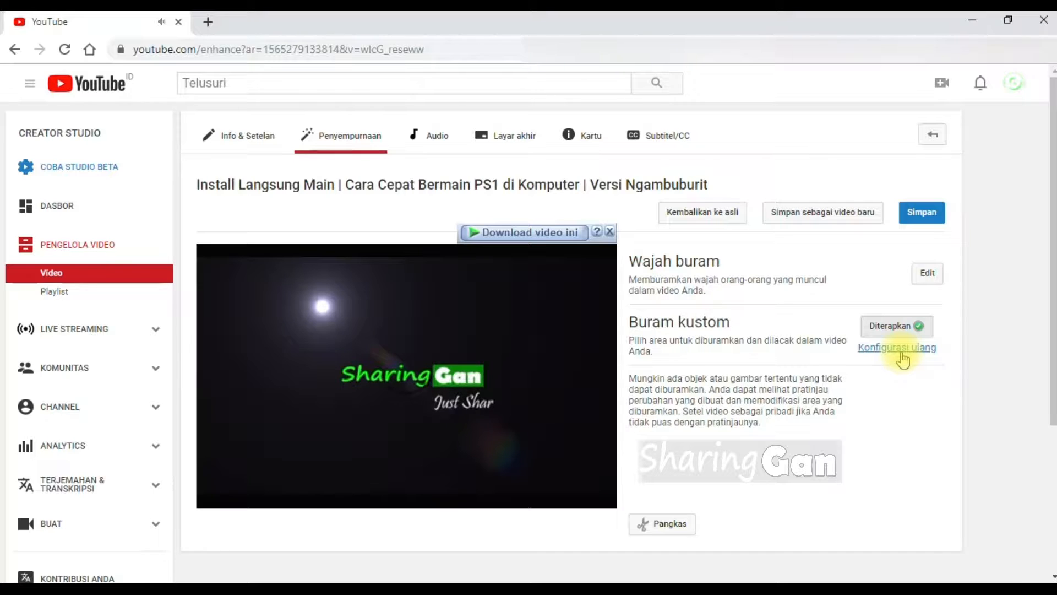
# Open the custom blur (Buram kustom) reconfiguration for the video and dismiss the download overlay covering the player.
pyautogui.click(902, 353)
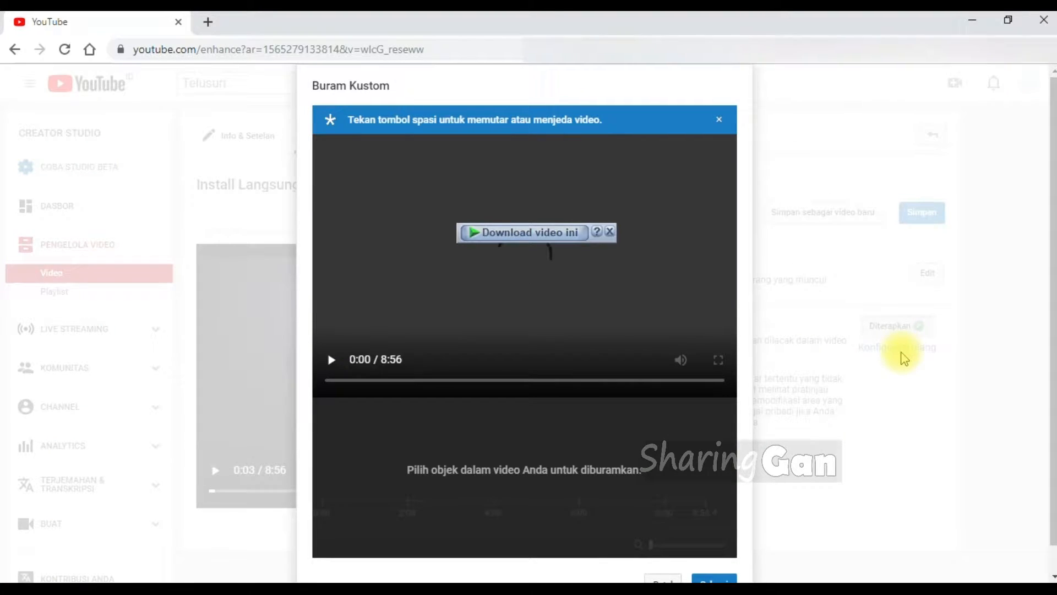
pyautogui.click(610, 231)
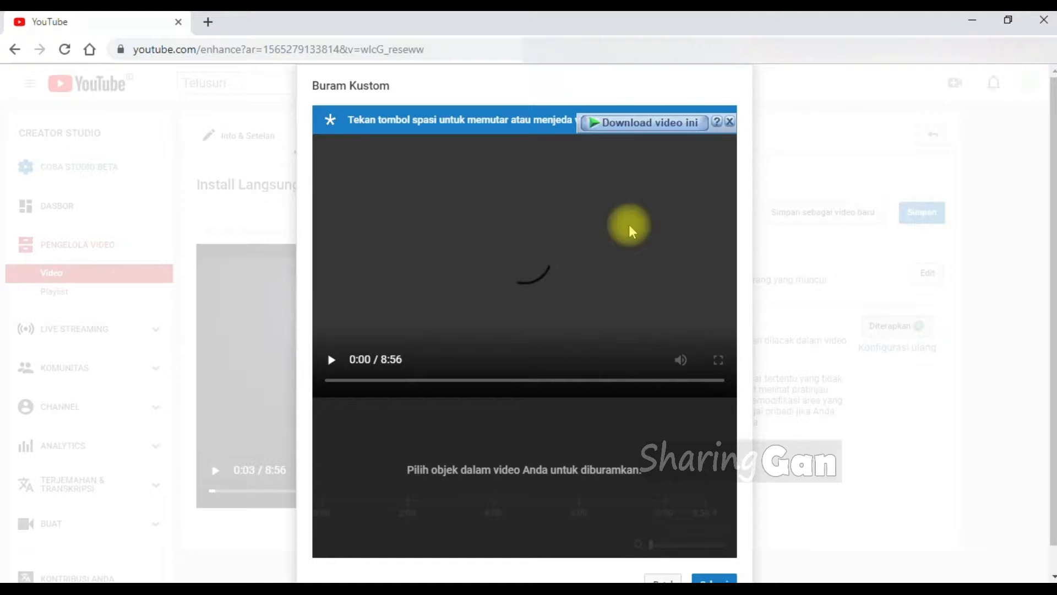
pyautogui.click(730, 122)
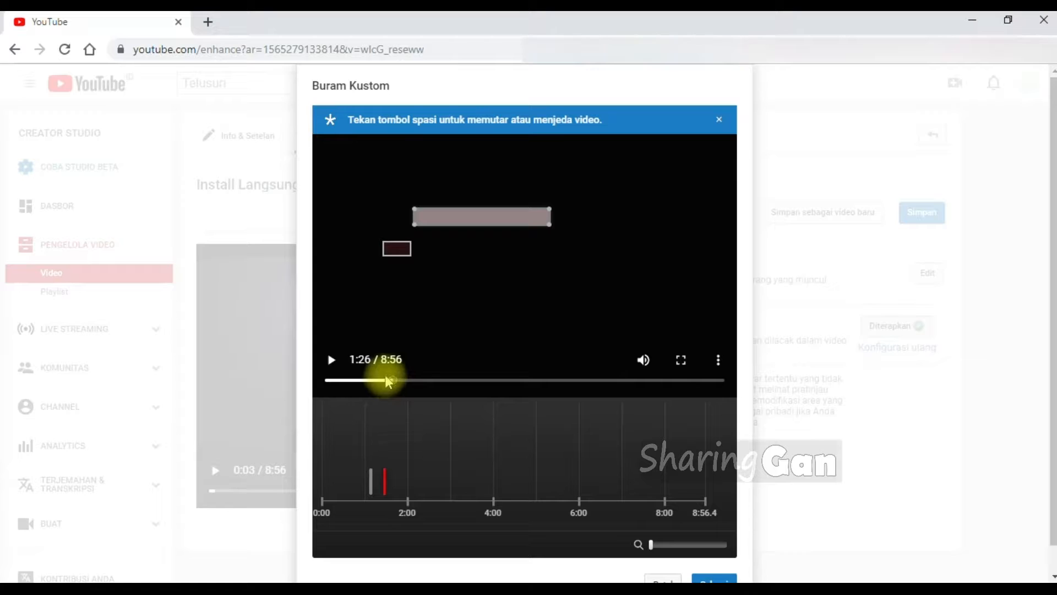
# Draw a custom blur rectangle over the pop-up label beside the selected desktop icon at 2:06 in the video.
pyautogui.click(332, 363)
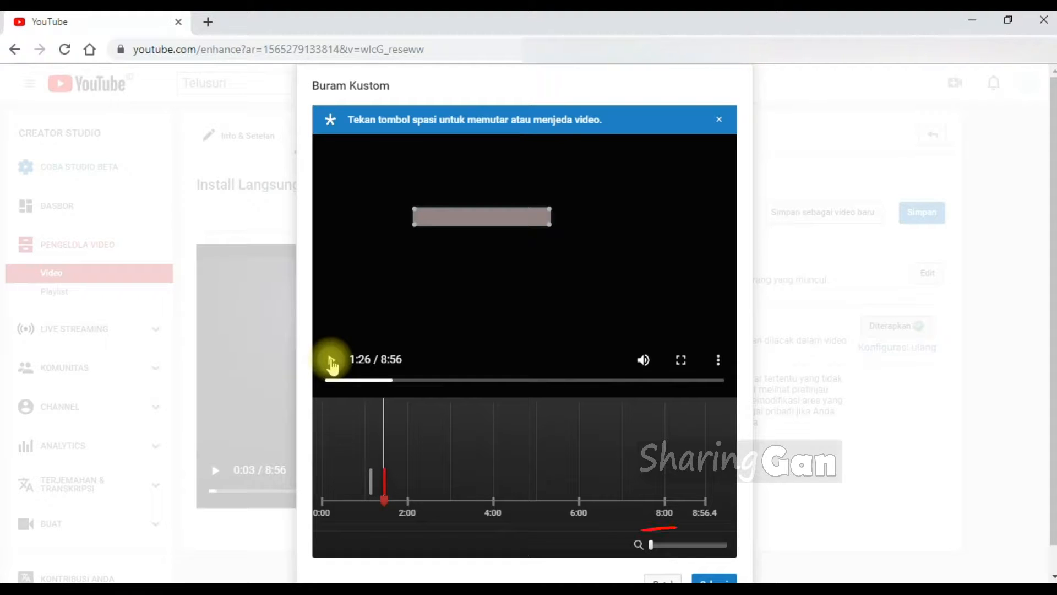
pyautogui.click(332, 364)
pyautogui.moveTo(651, 547); pyautogui.dragTo(708, 546)
pyautogui.moveTo(386, 527)
pyautogui.mouseDown()
pyautogui.moveTo(371, 530)
pyautogui.moveTo(405, 533)
pyautogui.mouseUp()
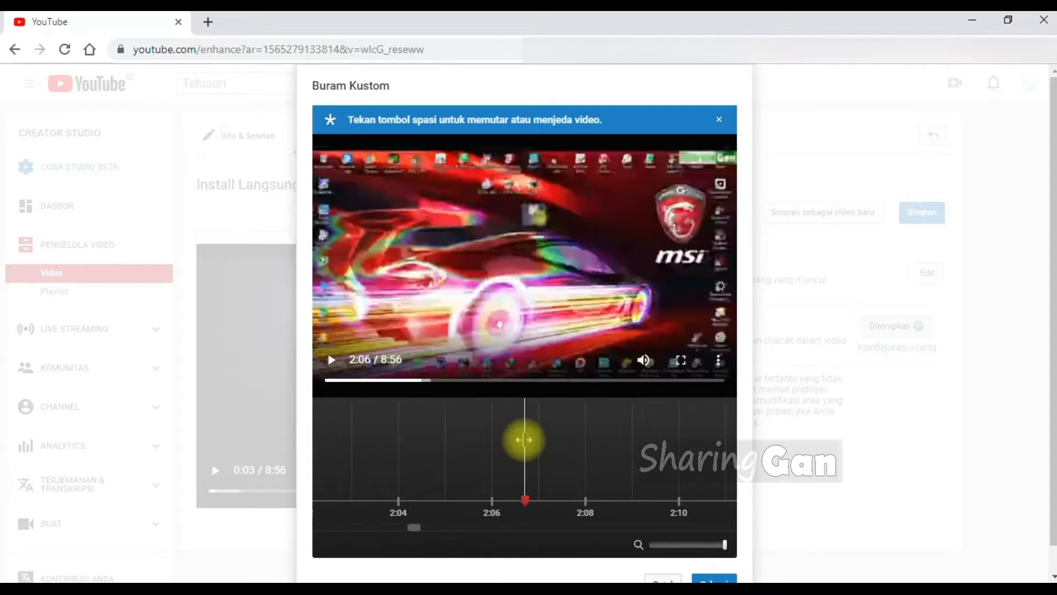
pyautogui.click(523, 440)
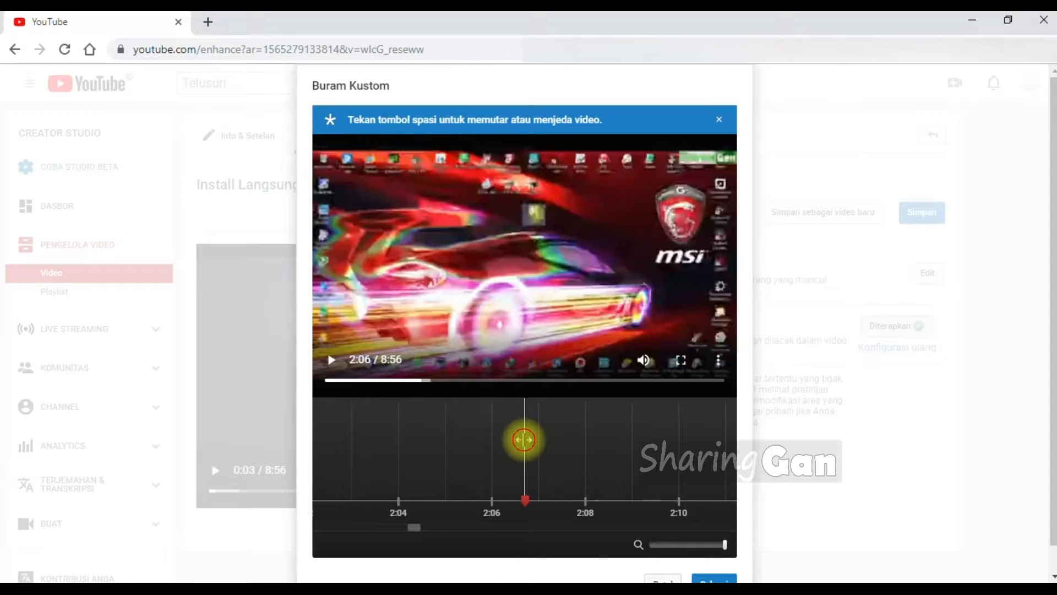
pyautogui.moveTo(523, 439); pyautogui.dragTo(530, 439)
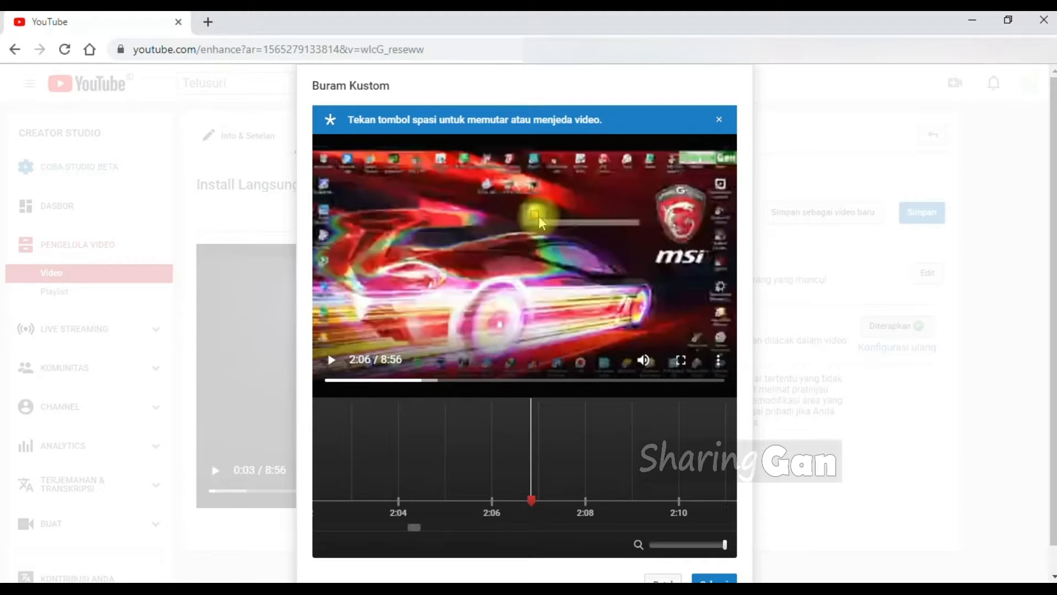
pyautogui.moveTo(531, 211); pyautogui.dragTo(557, 231)
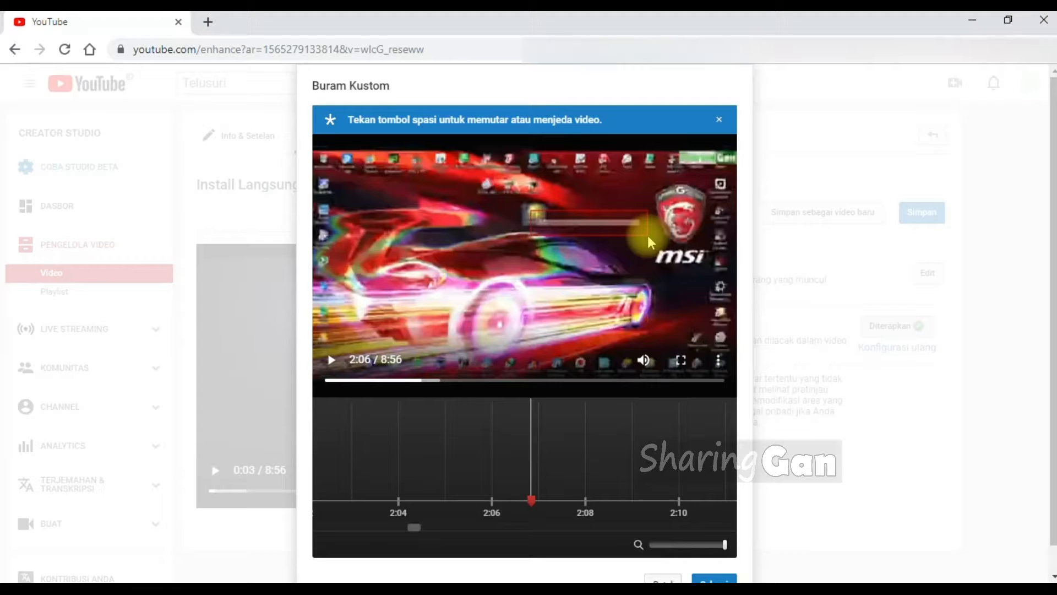
pyautogui.moveTo(647, 235); pyautogui.dragTo(647, 236)
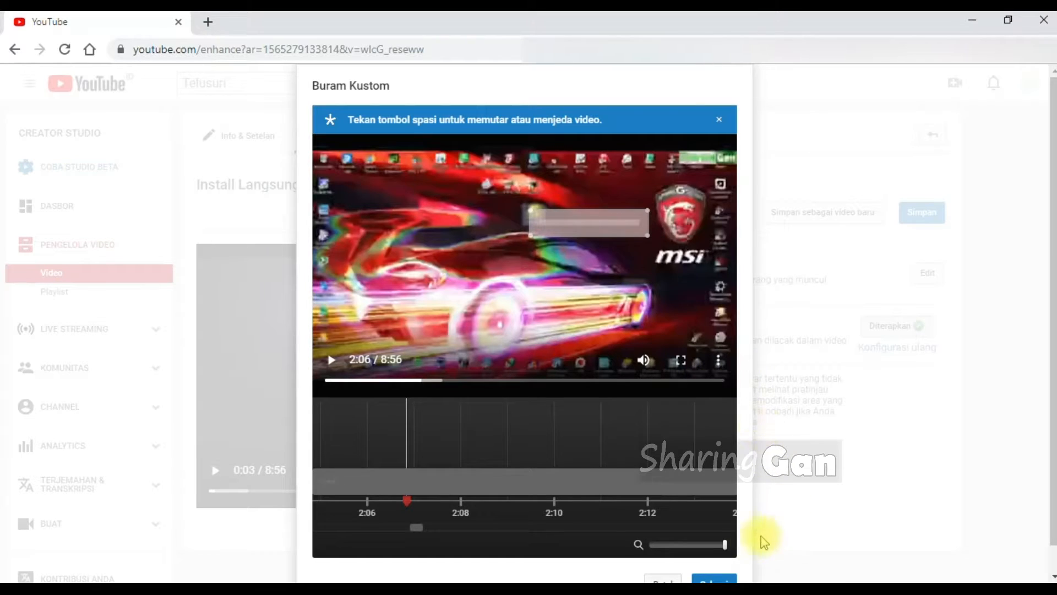
# Shorten the new blur segment on the timeline so that it ends just past 2:08.
pyautogui.moveTo(725, 546); pyautogui.dragTo(723, 545)
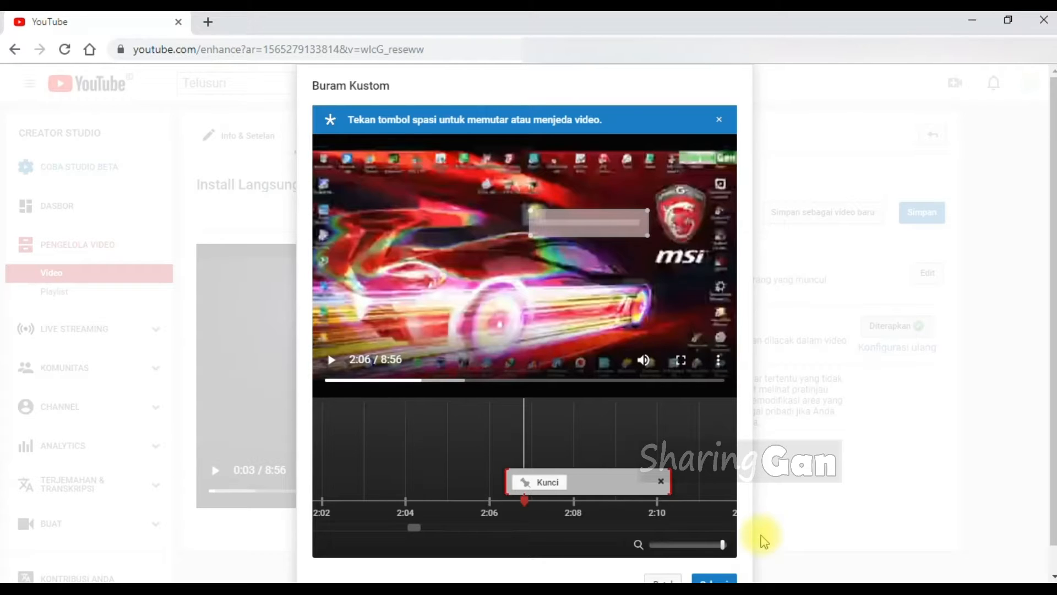
pyautogui.moveTo(723, 545); pyautogui.dragTo(726, 545)
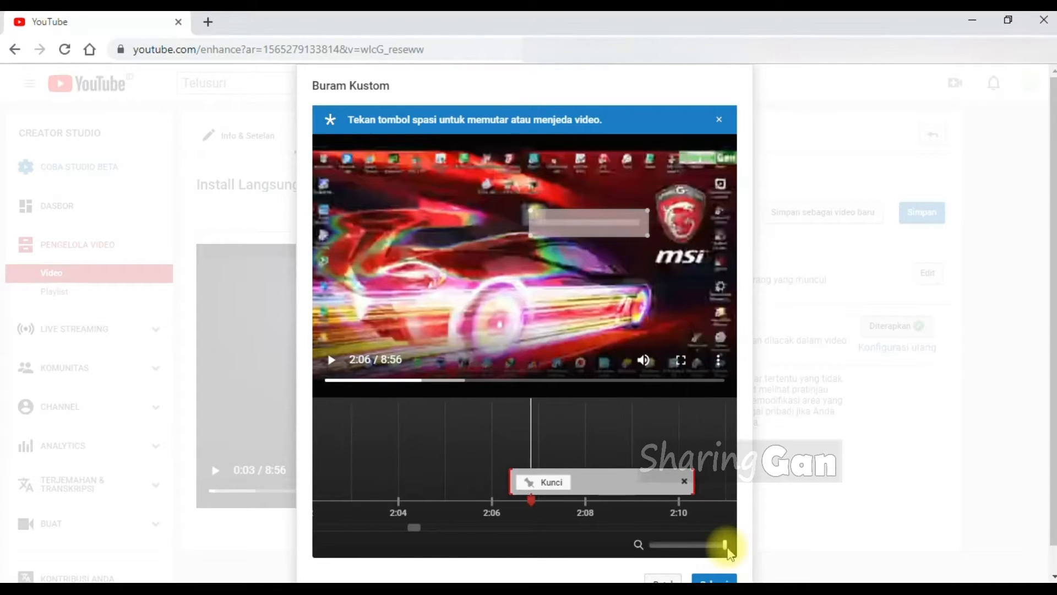
pyautogui.moveTo(692, 482); pyautogui.dragTo(614, 475)
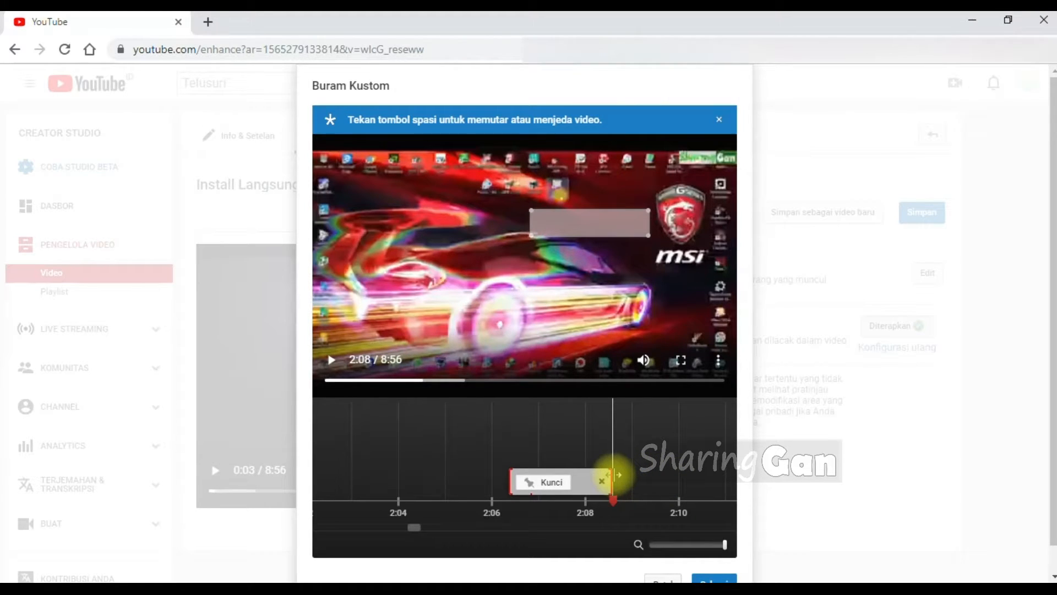
# Extend the start of the new blur segment back to 2:06 on the timeline.
pyautogui.moveTo(613, 417); pyautogui.dragTo(508, 421)
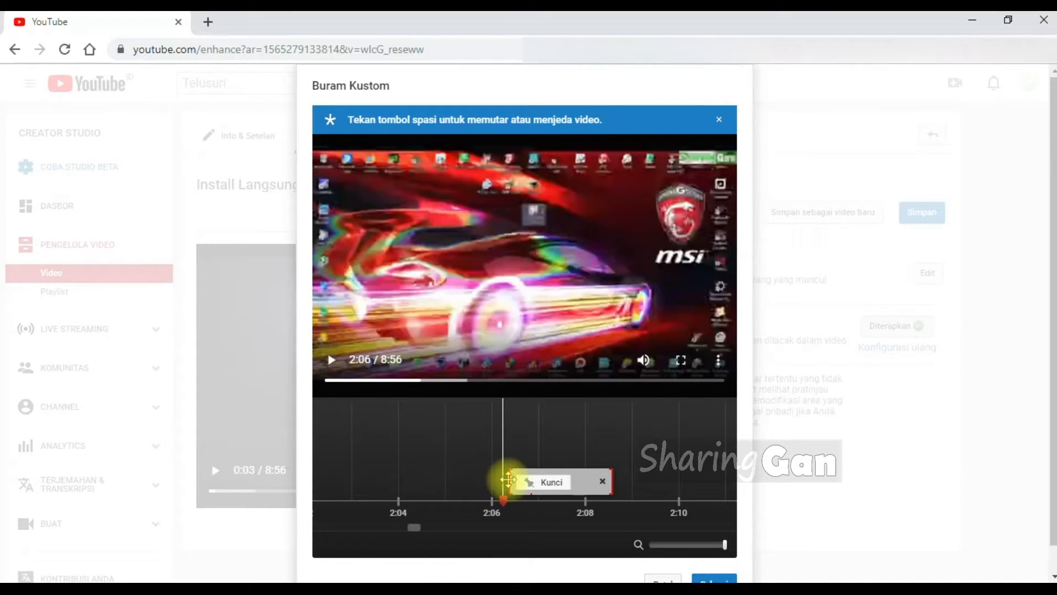
pyautogui.moveTo(508, 480); pyautogui.dragTo(503, 480)
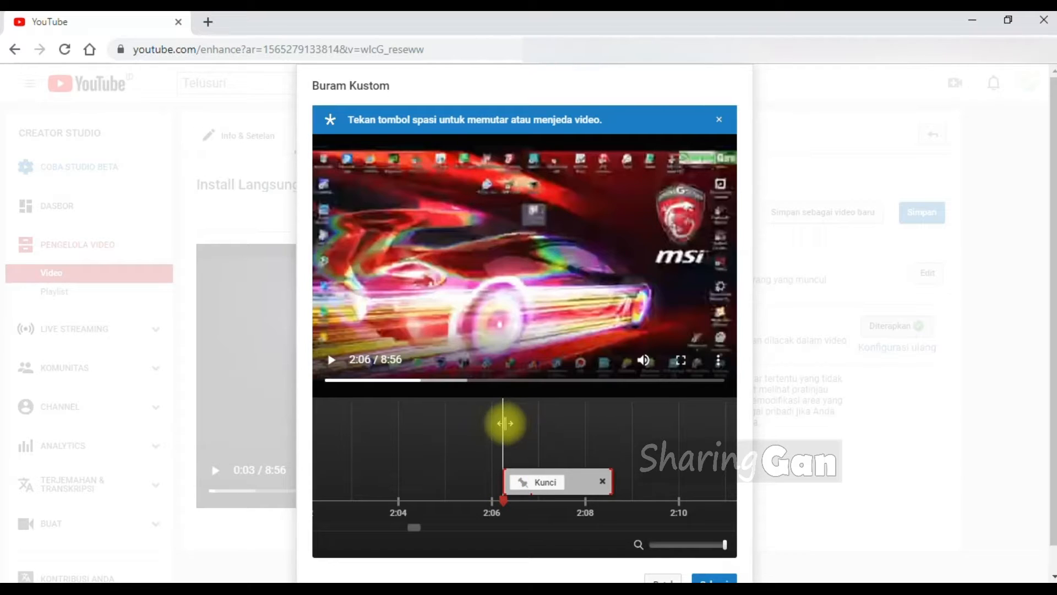
pyautogui.moveTo(502, 424); pyautogui.dragTo(494, 423)
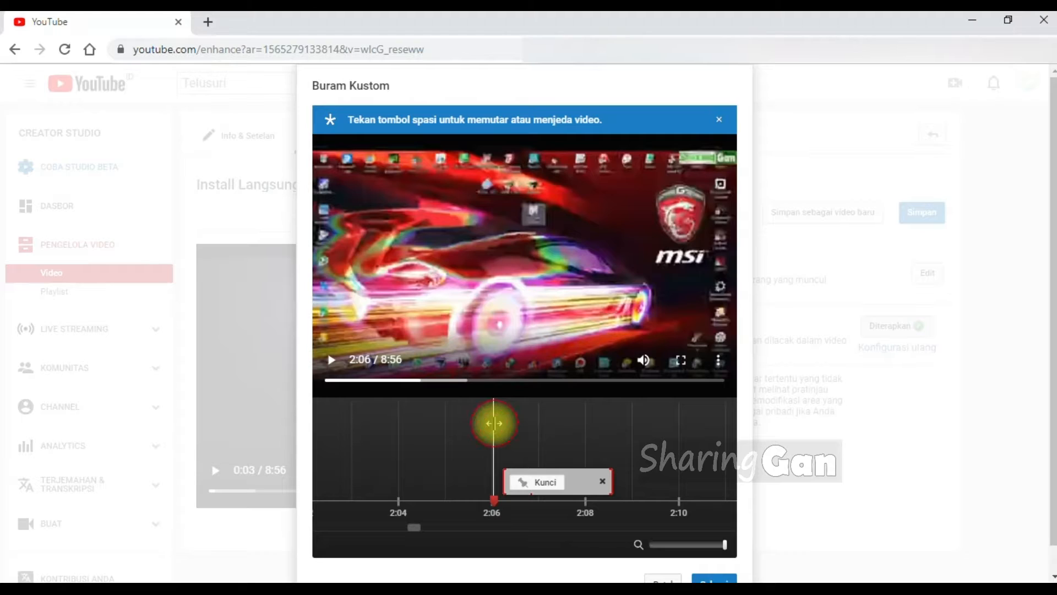
pyautogui.moveTo(503, 478); pyautogui.dragTo(494, 477)
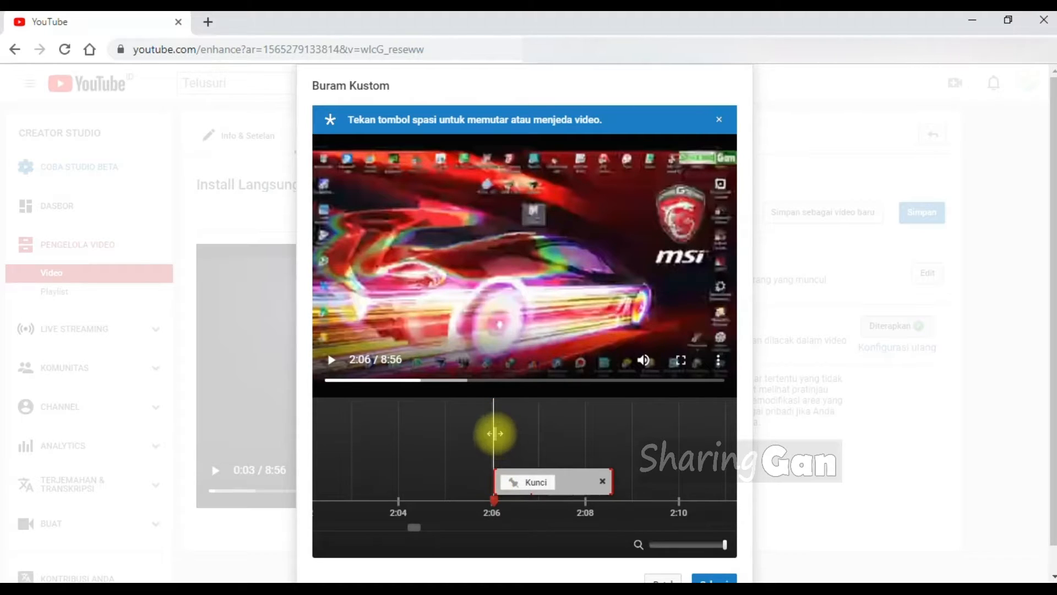
# Lock the new blur (Kunci) so its area stays fixed, and check the frames through just after its end.
pyautogui.moveTo(494, 432); pyautogui.dragTo(531, 429)
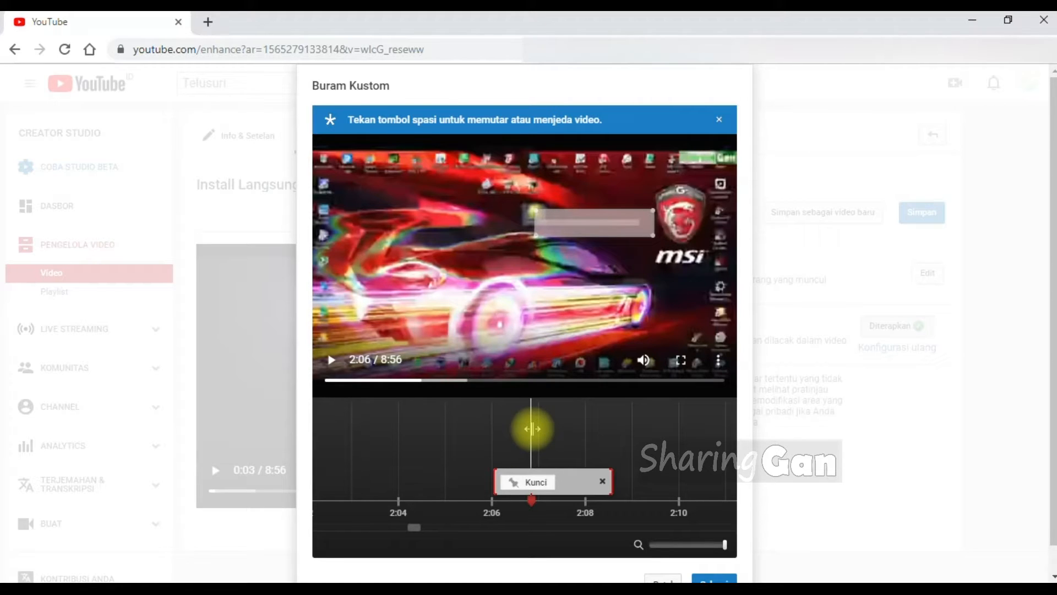
pyautogui.moveTo(531, 428); pyautogui.dragTo(532, 430)
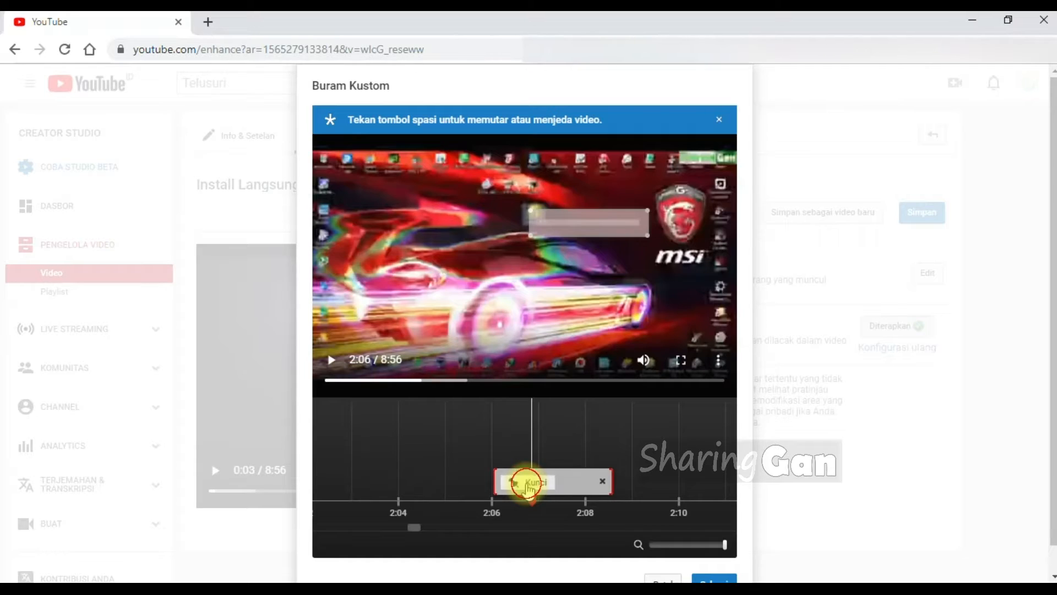
pyautogui.click(527, 484)
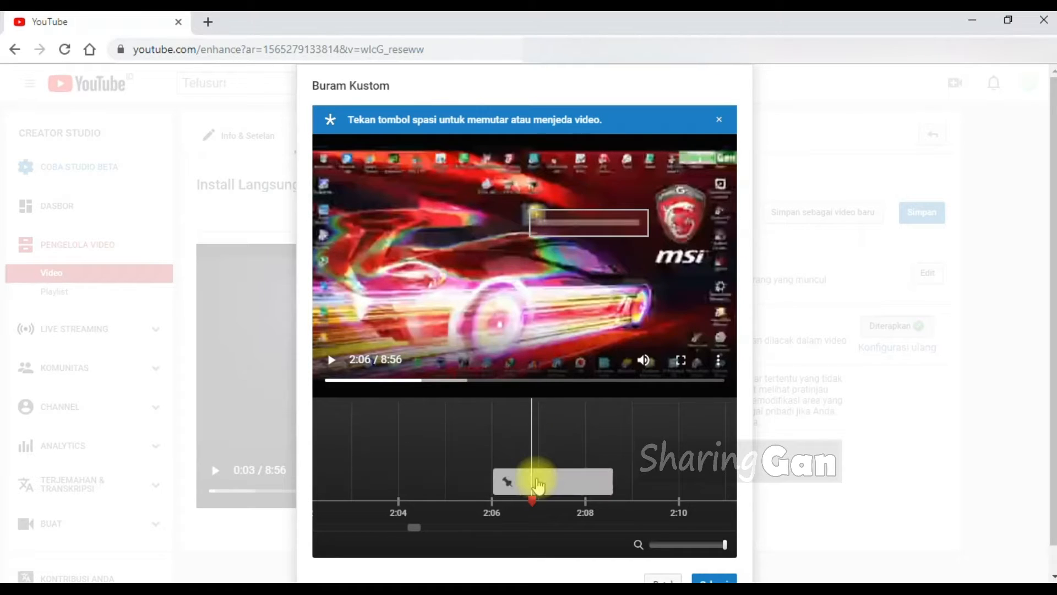
pyautogui.moveTo(531, 451); pyautogui.dragTo(623, 435)
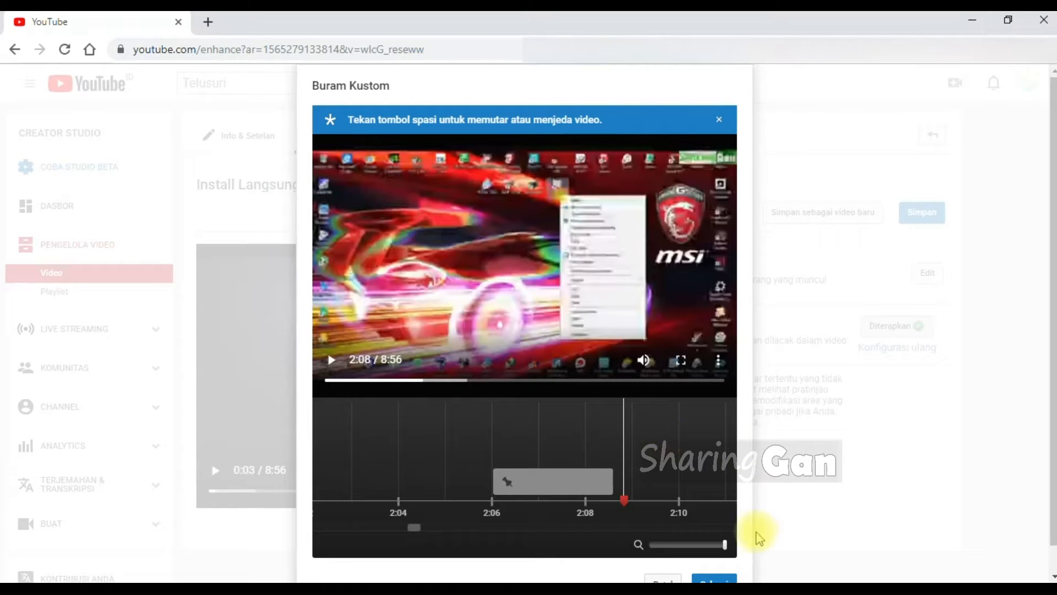
# Finish the custom blur configuration and save the changes to the existing video, confirming the lengthy processing.
pyautogui.moveTo(725, 545); pyautogui.dragTo(653, 545)
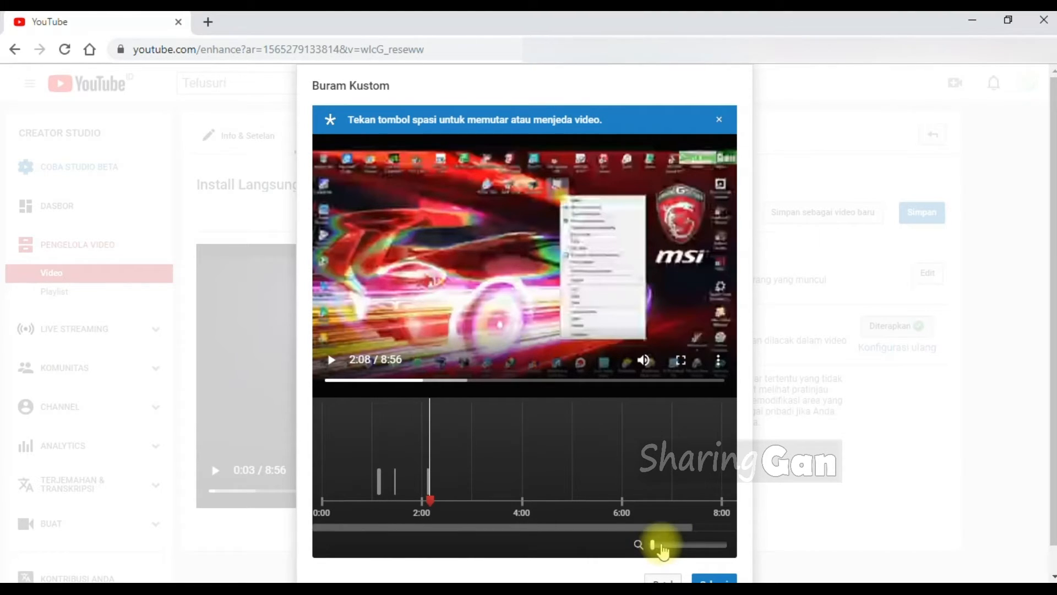
pyautogui.moveTo(1051, 452); pyautogui.dragTo(1051, 484)
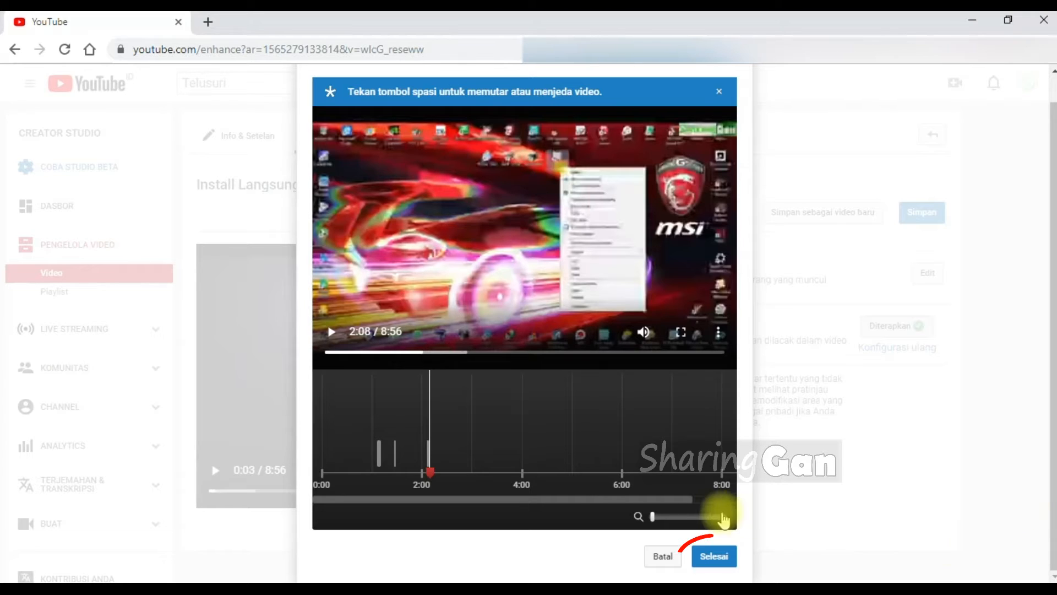
pyautogui.moveTo(679, 500)
pyautogui.mouseDown()
pyautogui.moveTo(728, 500)
pyautogui.moveTo(659, 500)
pyautogui.mouseUp()
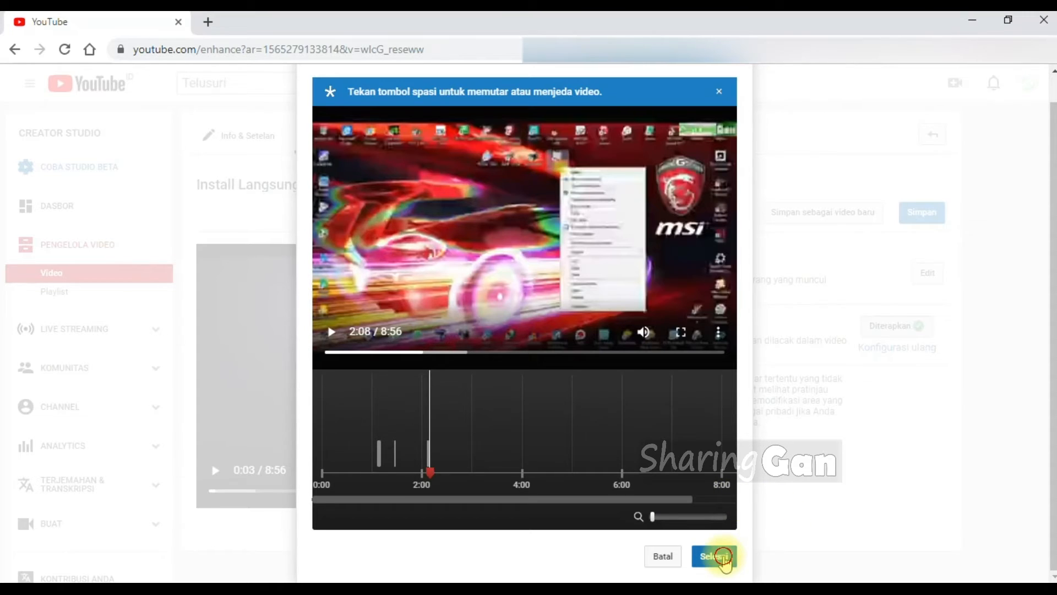
pyautogui.click(714, 556)
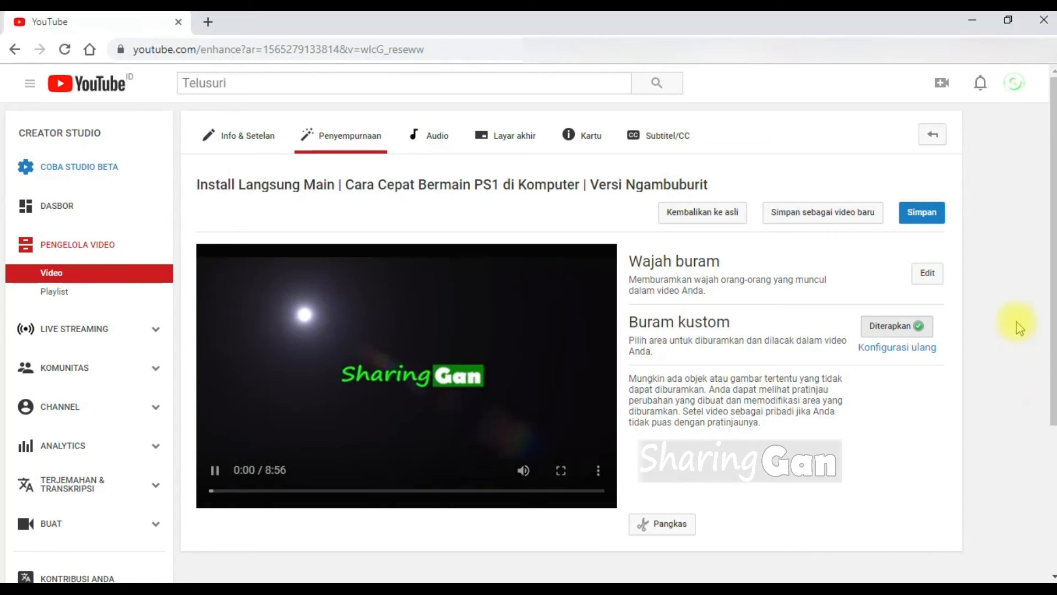
pyautogui.click(930, 217)
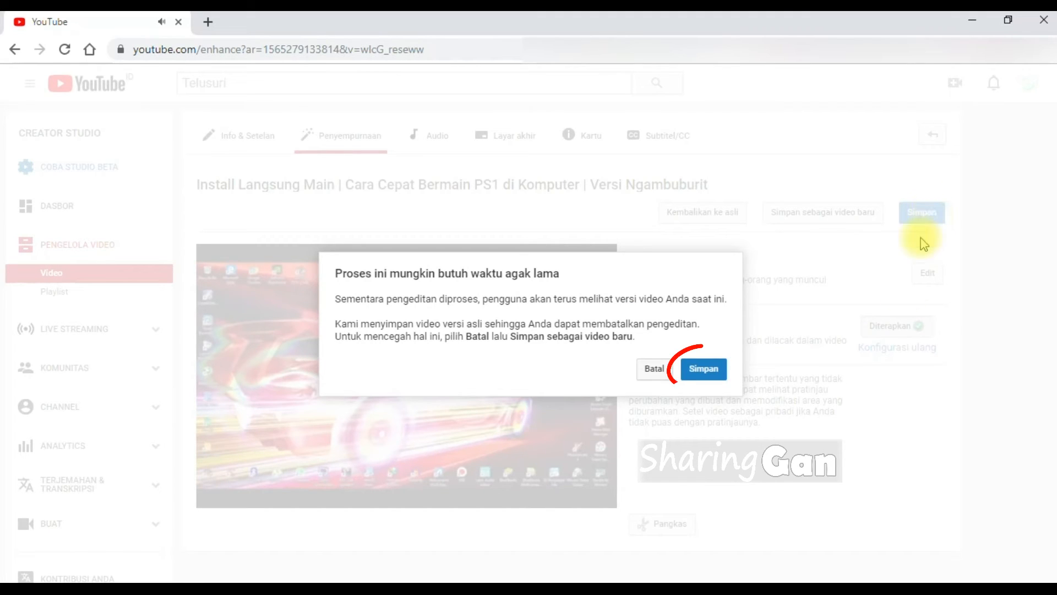
pyautogui.click(704, 374)
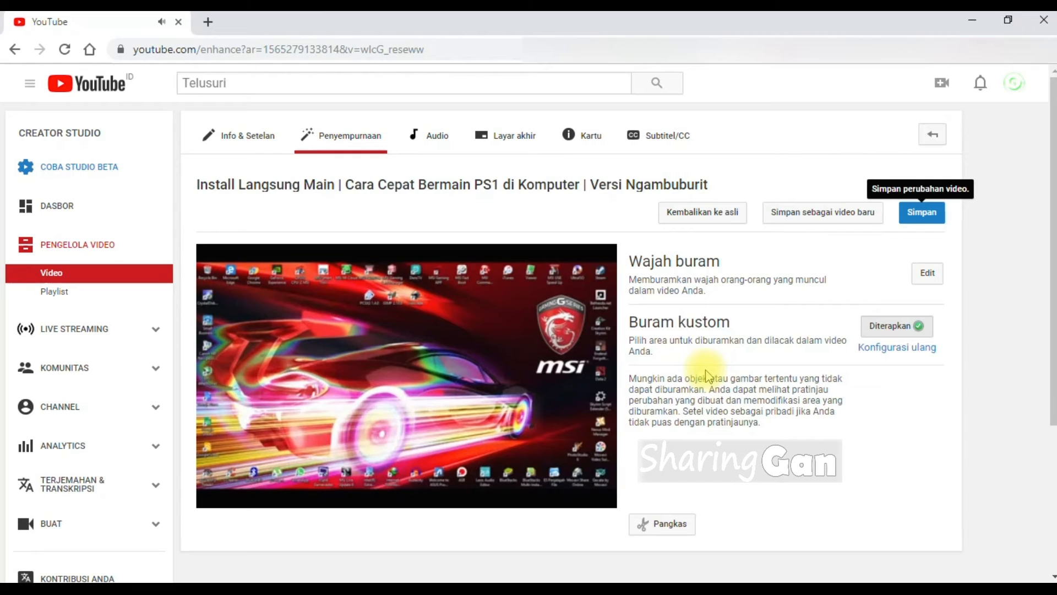